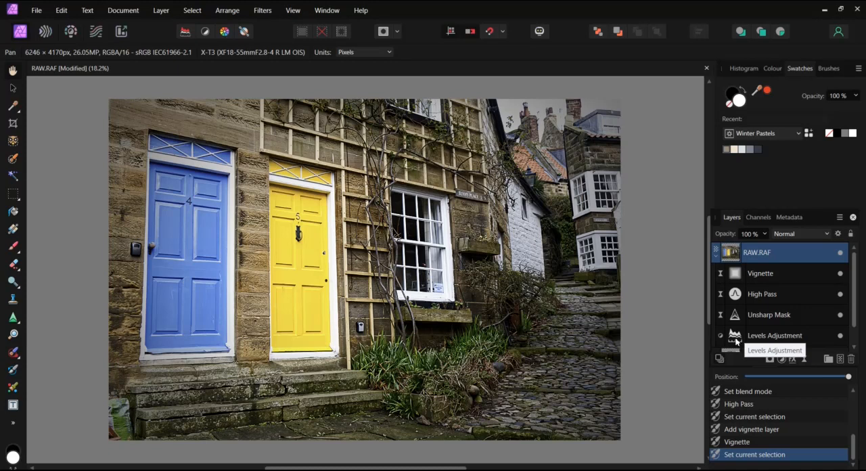
# Select the Levels Adjustment layer and enable saving the edit history with the document
pyautogui.click(735, 339)
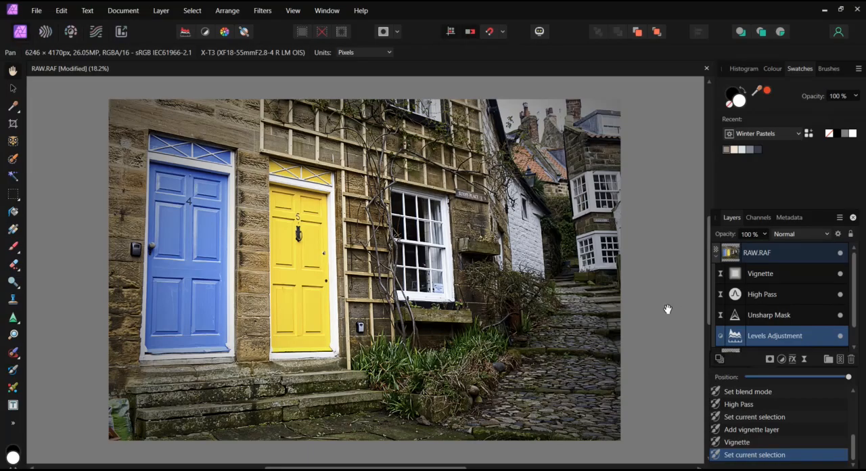
pyautogui.click(37, 11)
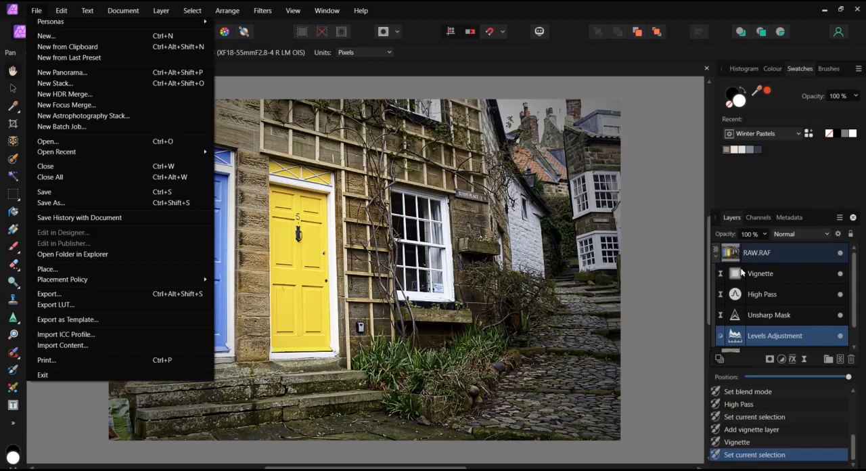
pyautogui.click(63, 218)
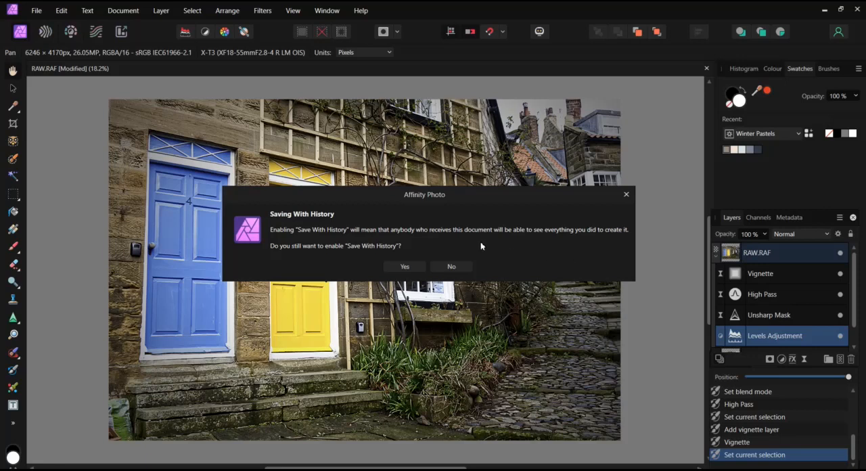
pyautogui.click(404, 266)
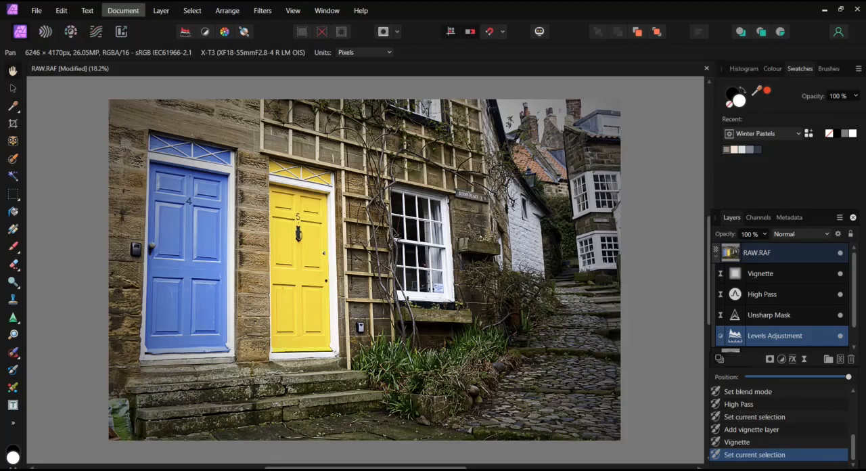
# Save the document as an Affinity file named History in the 8 Save Export folder
pyautogui.click(37, 11)
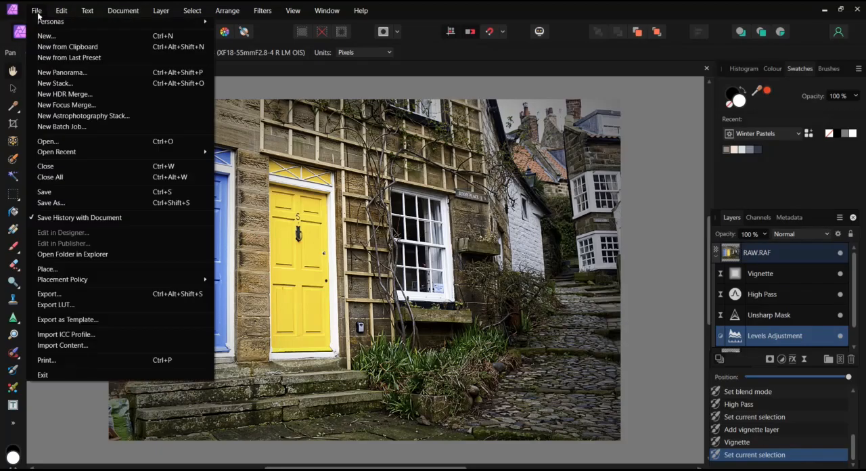
pyautogui.click(79, 204)
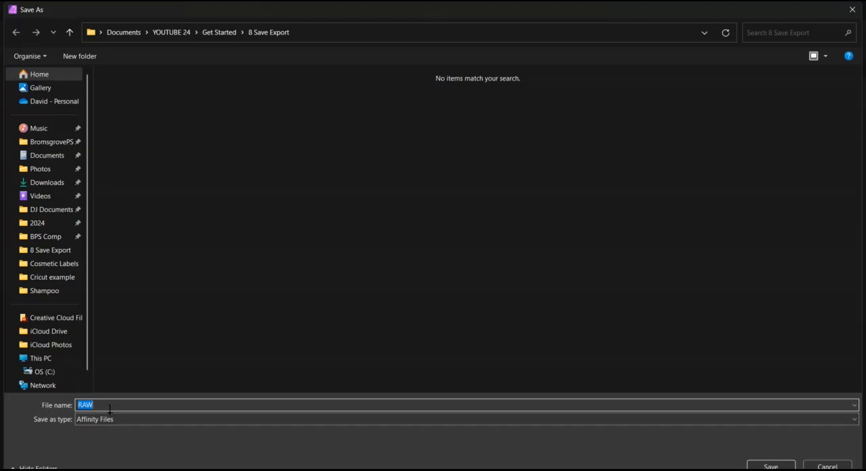
pyautogui.write('History')
pyautogui.click(773, 466)
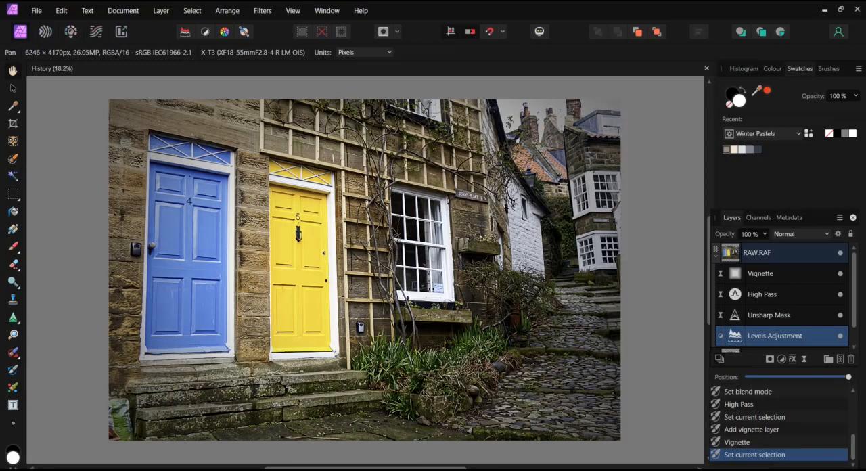
# Disable saving the history with the document and save a second Affinity file named No History
pyautogui.click(37, 11)
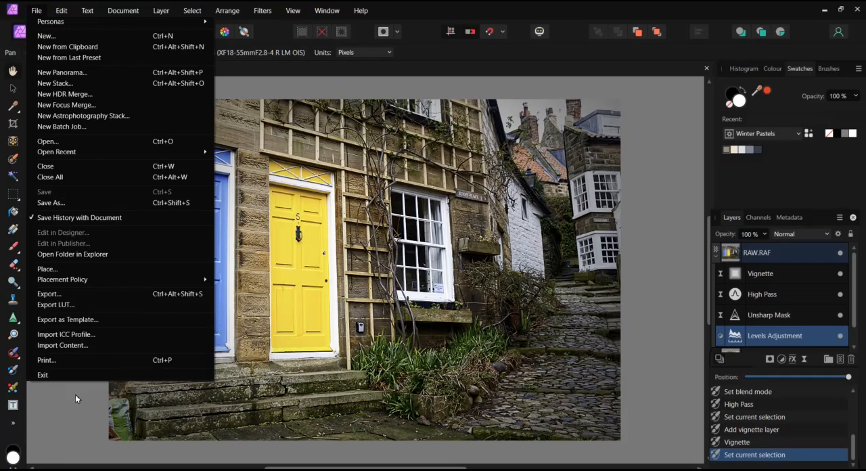
pyautogui.click(55, 218)
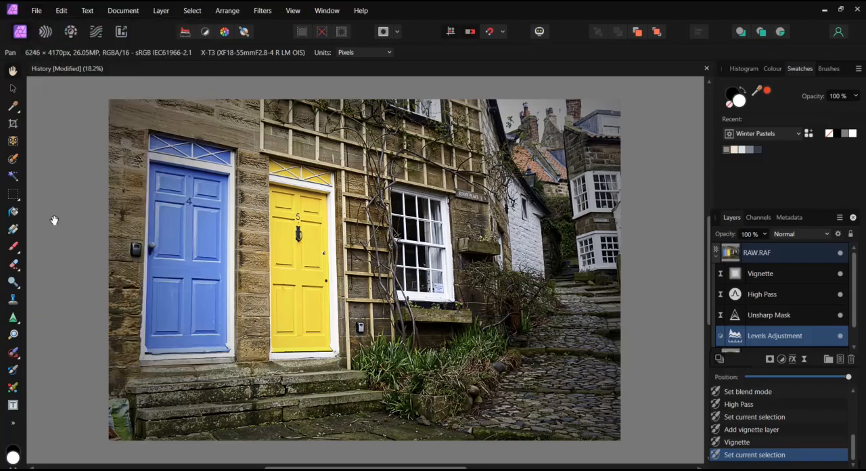
pyautogui.click(39, 12)
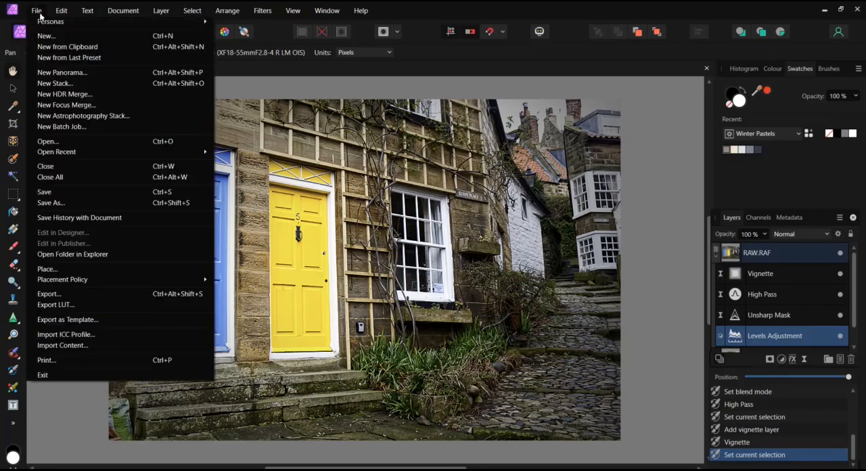
pyautogui.click(56, 206)
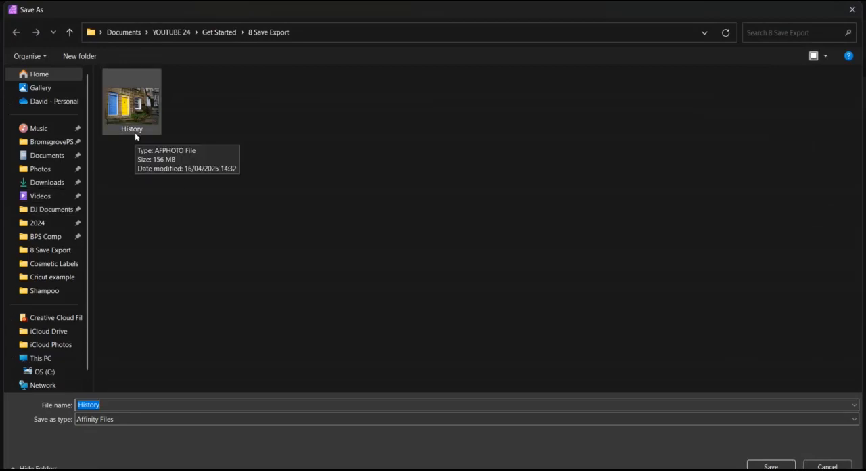
pyautogui.click(78, 406)
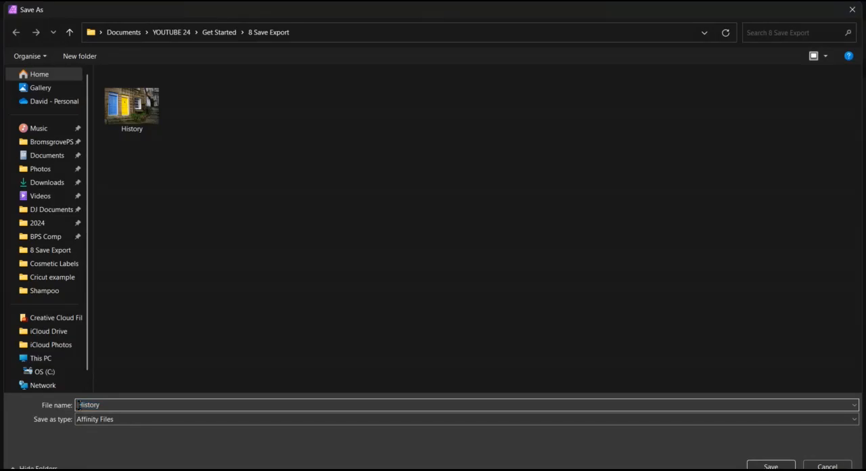
pyautogui.write('No')
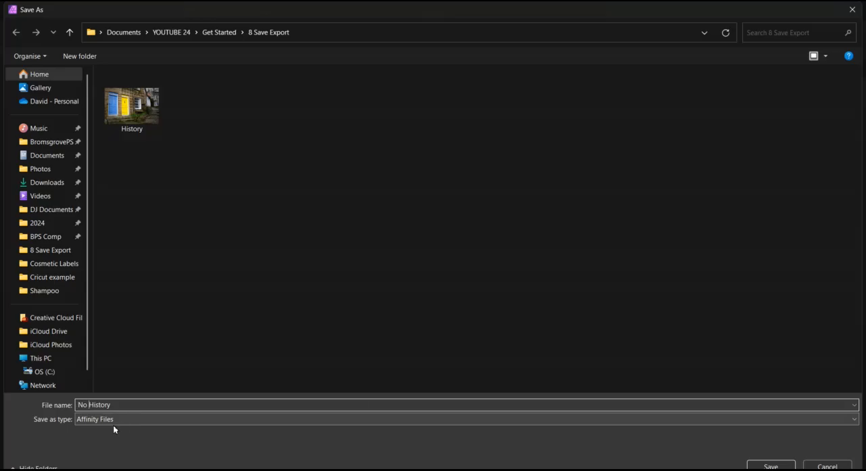
pyautogui.click(775, 467)
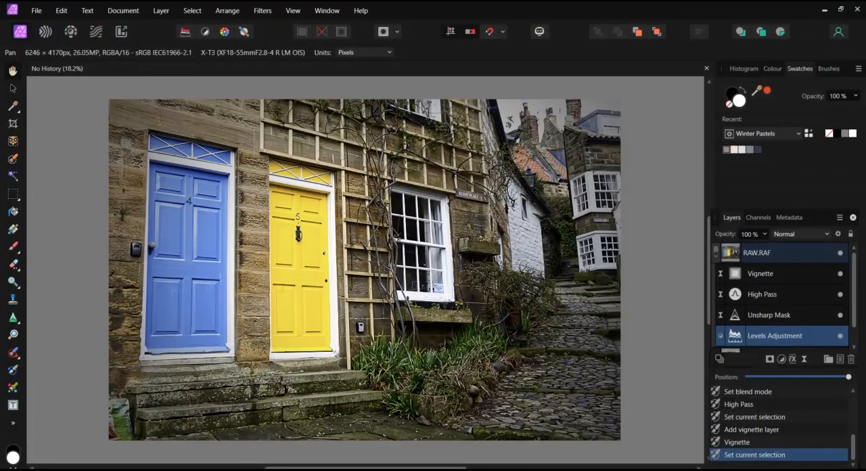
# Switch to File Explorer and compare the saved files' sizes in the 8 Save Export folder using the Content view
pyautogui.moveTo(409, 467)
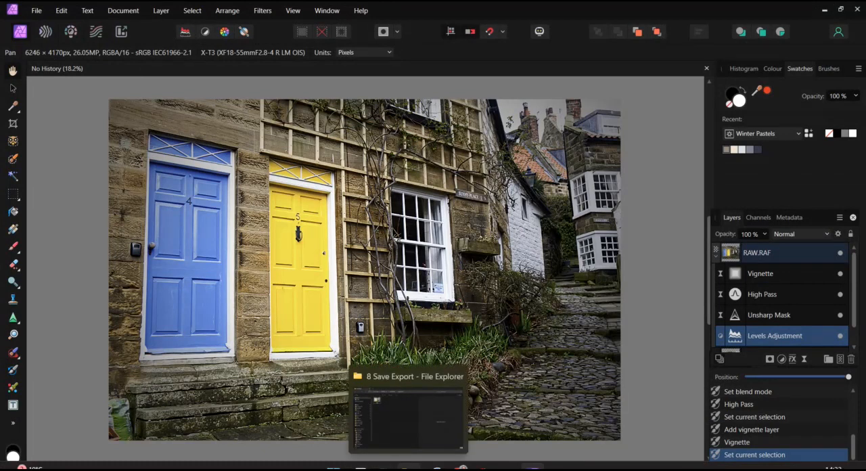
pyautogui.click(407, 416)
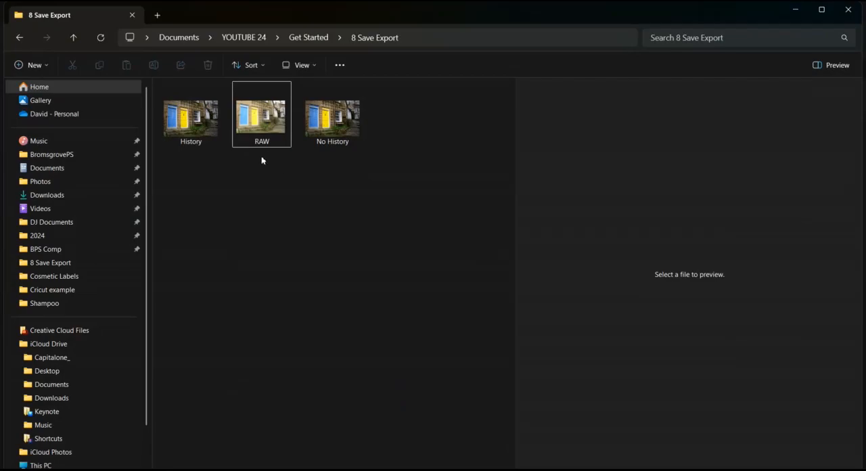
pyautogui.moveTo(264, 136)
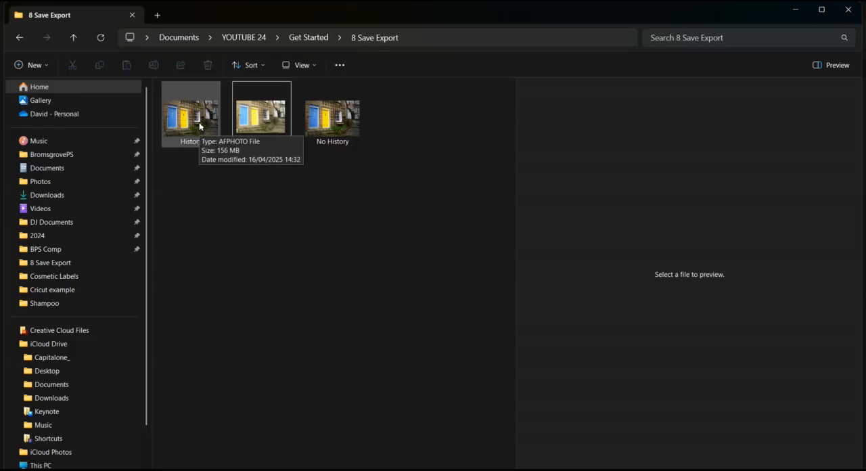
pyautogui.click(315, 67)
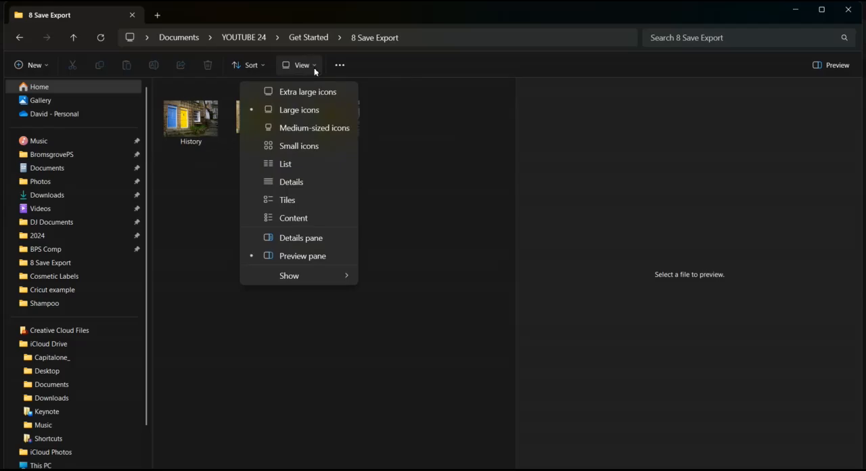
pyautogui.click(285, 220)
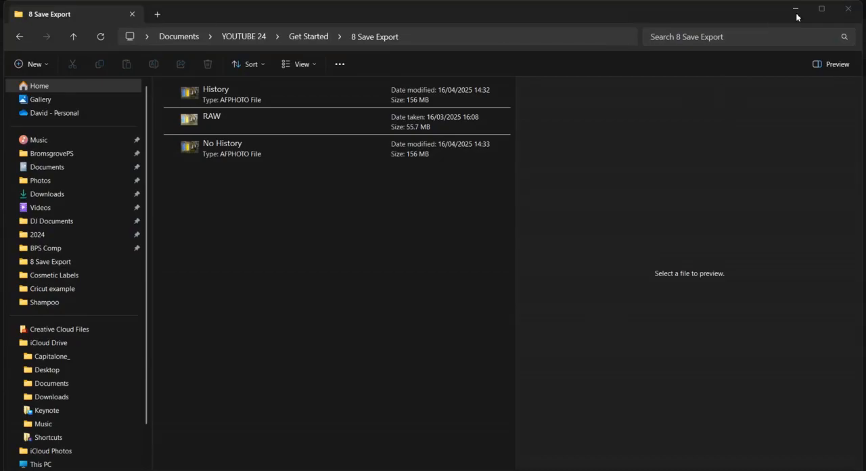
pyautogui.click(797, 10)
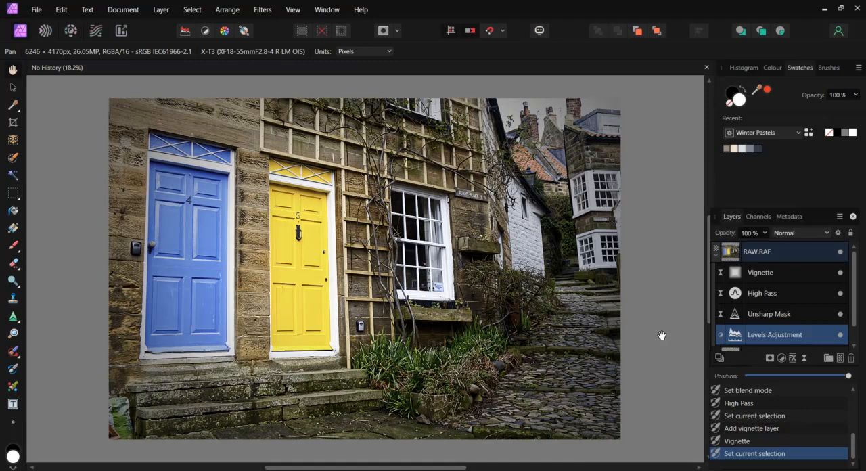
# Open the export settings and compare the options and estimated file sizes for PNG and JPEG
pyautogui.click(36, 10)
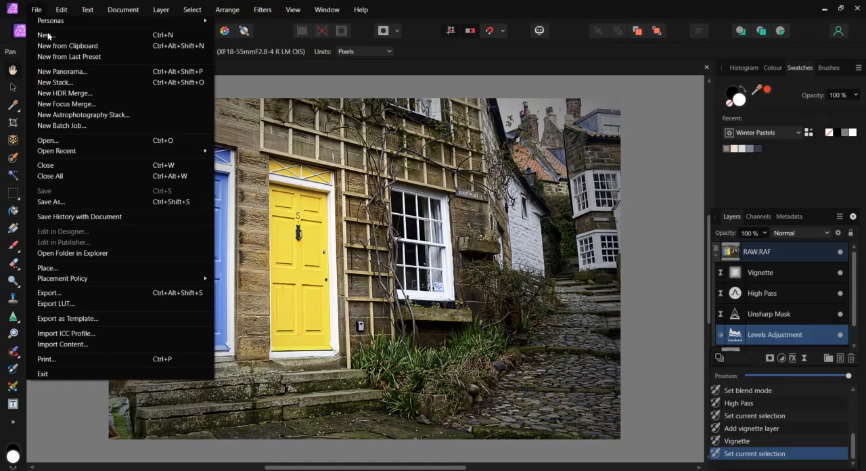
pyautogui.click(59, 296)
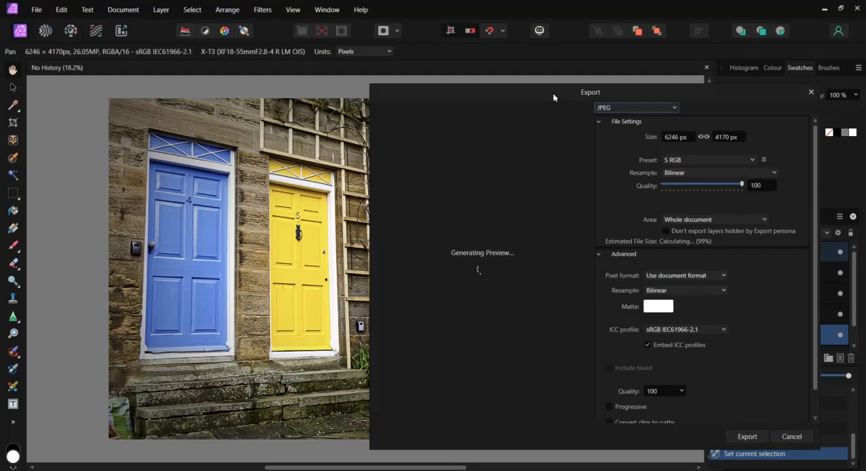
pyautogui.click(674, 108)
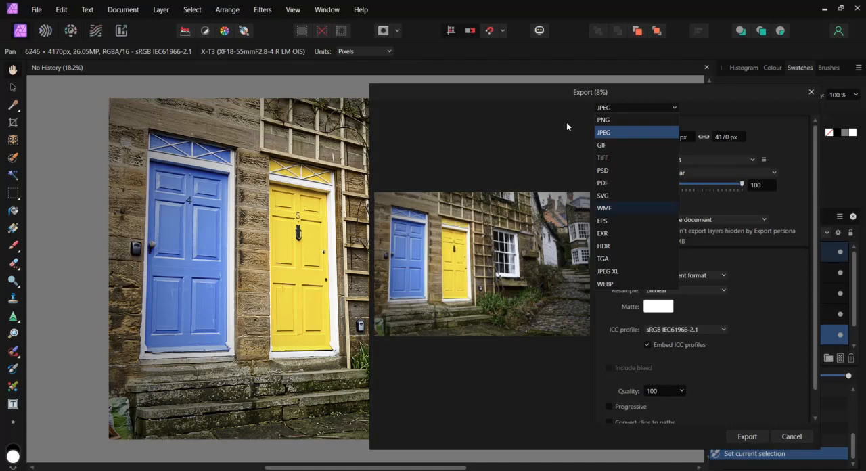
pyautogui.click(604, 122)
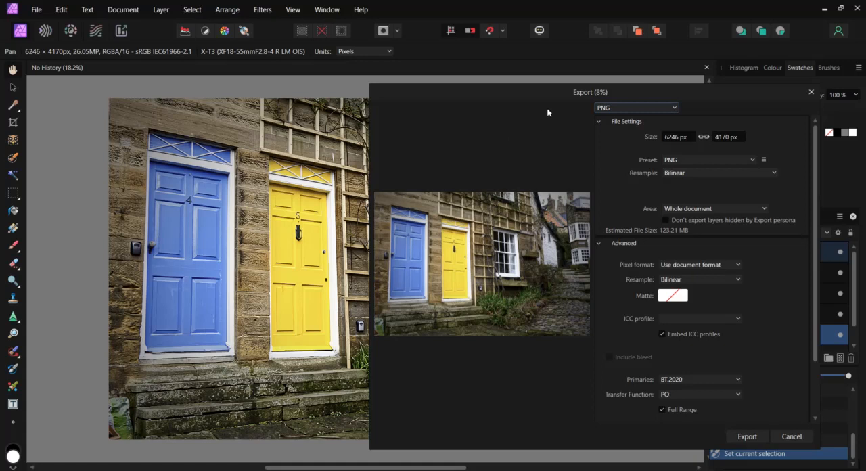
pyautogui.click(675, 110)
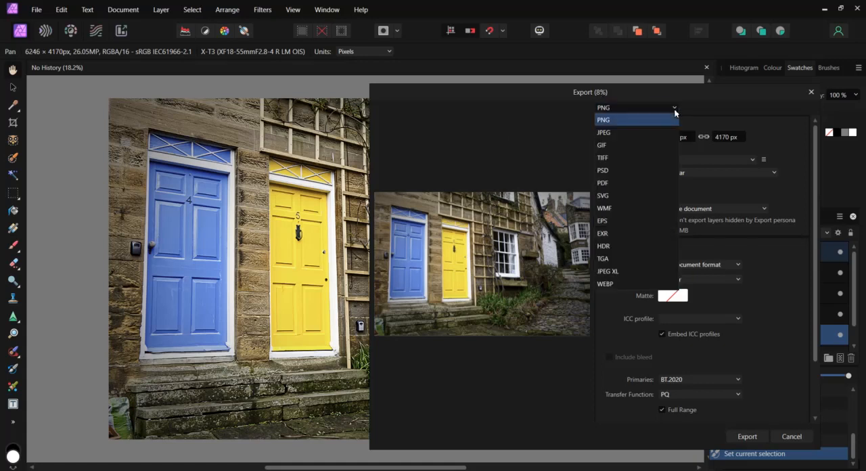
pyautogui.click(614, 133)
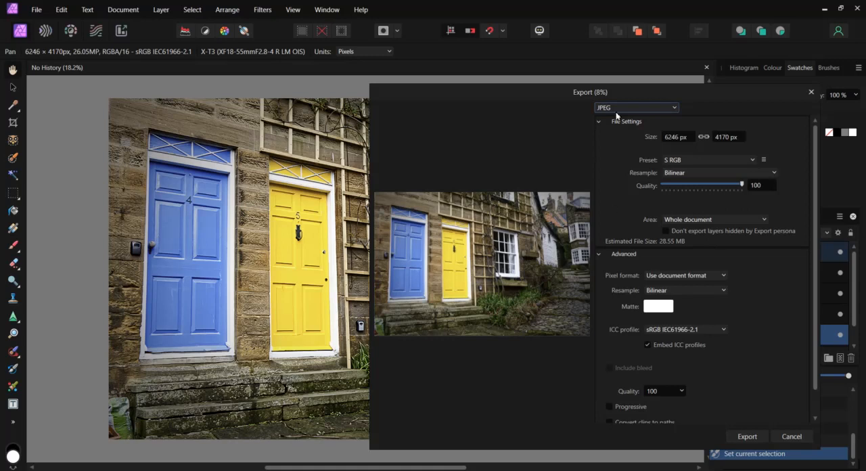
# Export the image in TIFF format, naming the file TIFF in the 8 Save Export folder
pyautogui.click(676, 110)
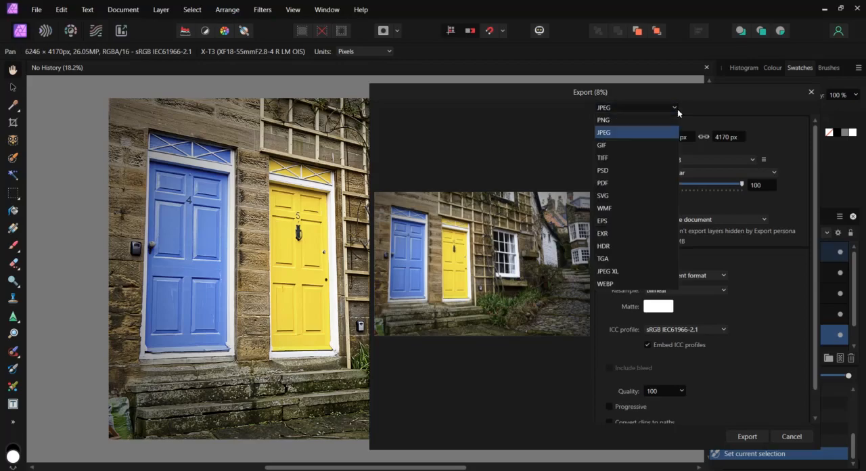
pyautogui.click(611, 163)
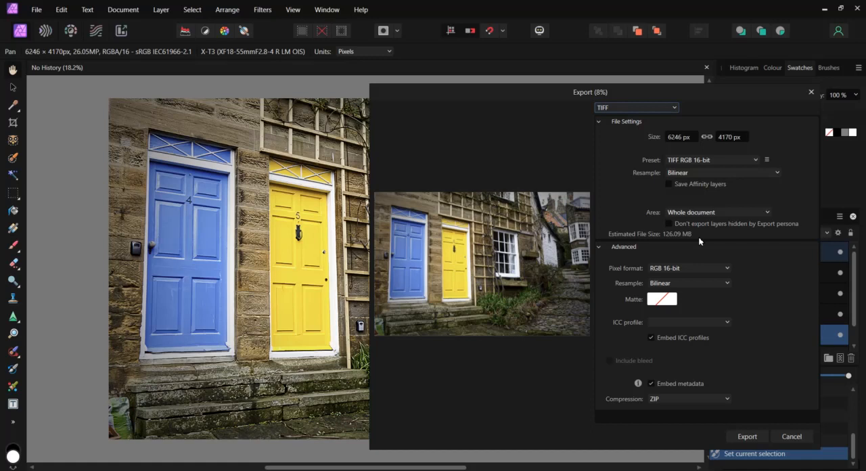
pyautogui.click(748, 436)
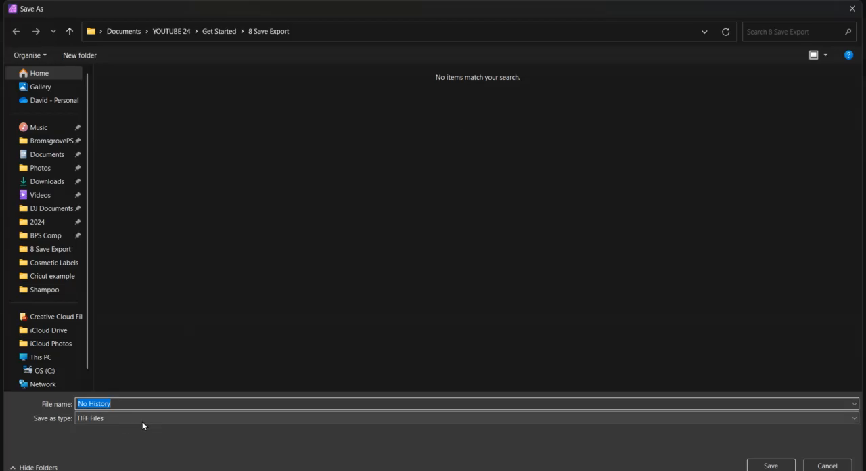
pyautogui.click(856, 422)
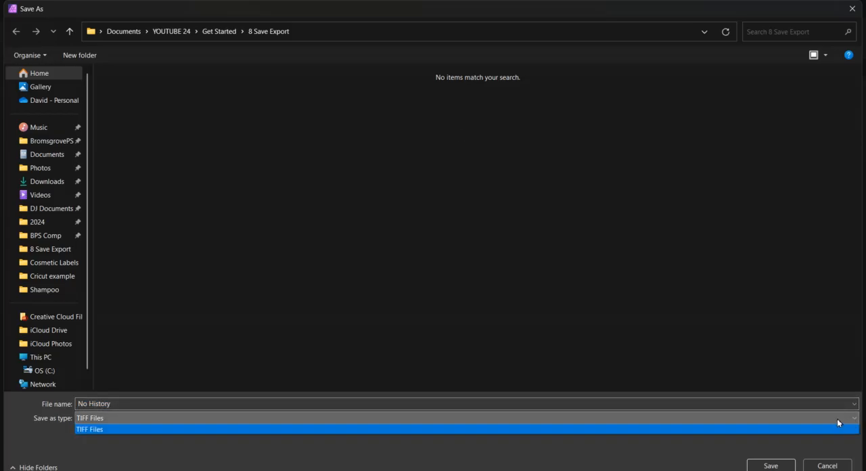
pyautogui.click(838, 426)
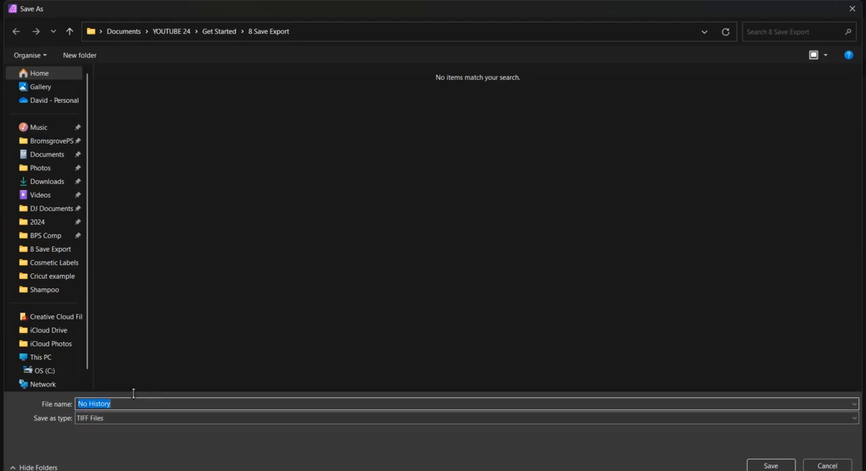
pyautogui.write('TIFF')
pyautogui.click(772, 466)
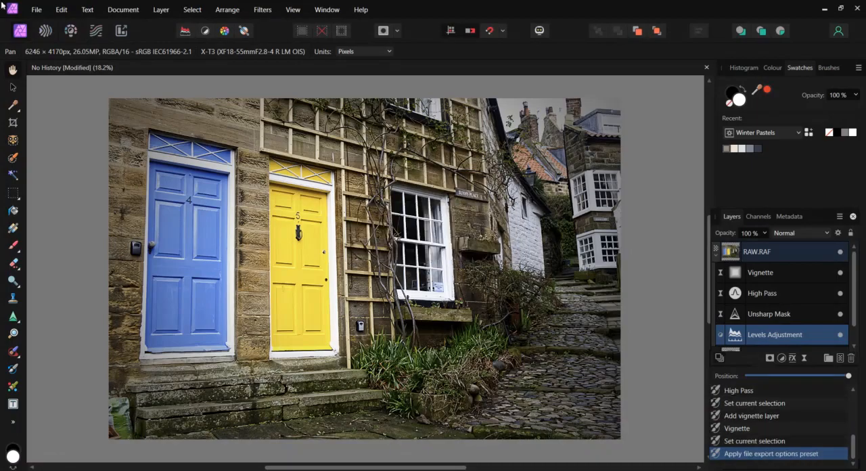
# Export the image in PNG format, naming the file PNG in the 8 Save Export folder
pyautogui.click(37, 9)
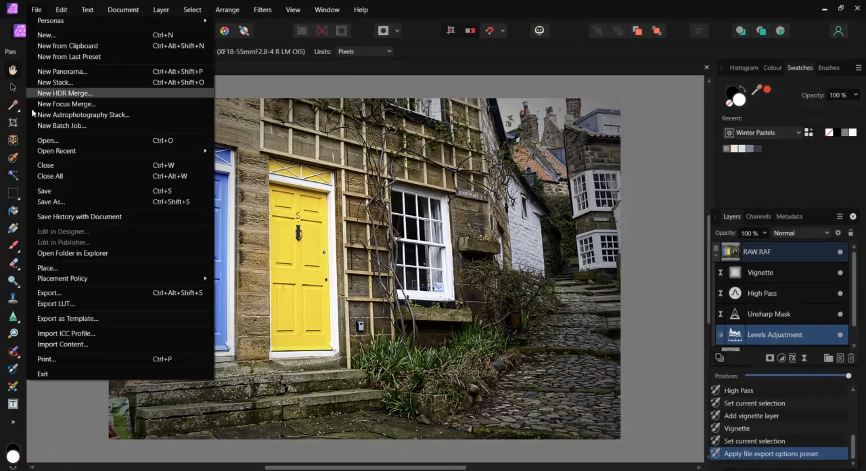
pyautogui.click(49, 293)
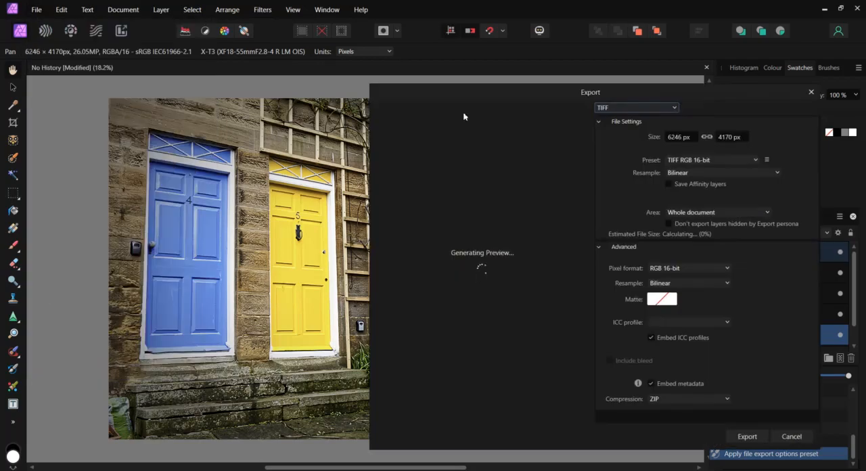
pyautogui.click(675, 111)
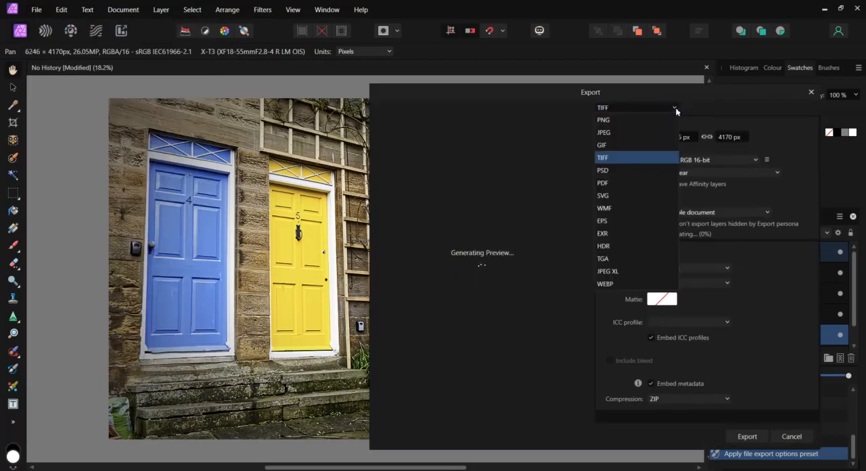
pyautogui.click(637, 119)
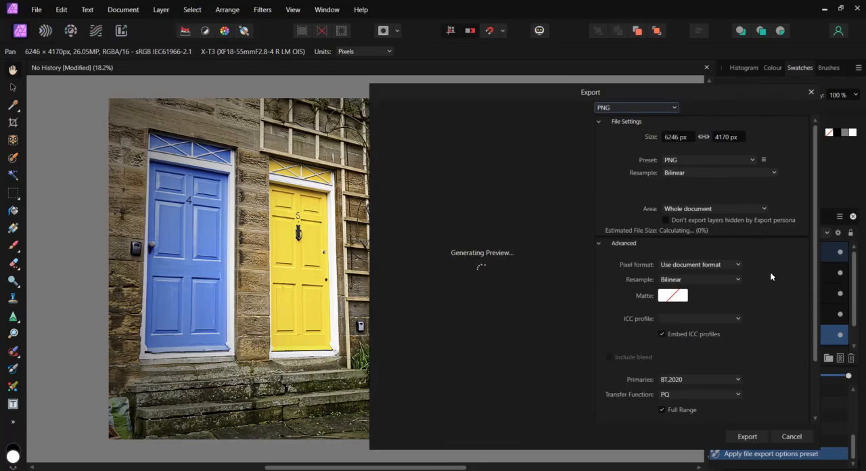
pyautogui.click(750, 437)
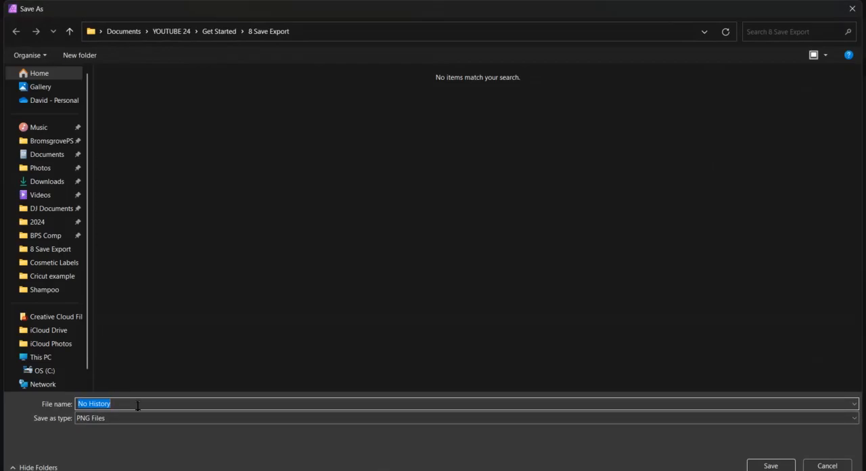
pyautogui.write('PNG')
pyautogui.click(769, 466)
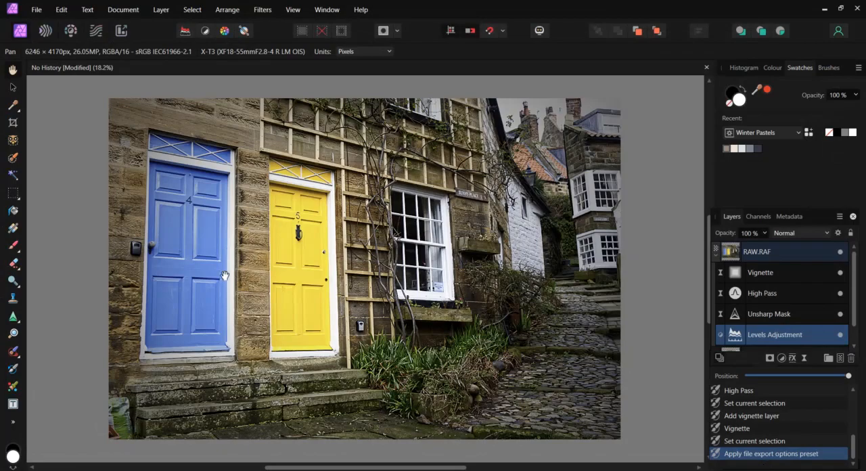
# Open the export settings, choose JPEG as the format and review the available presets, keeping S RGB
pyautogui.click(37, 10)
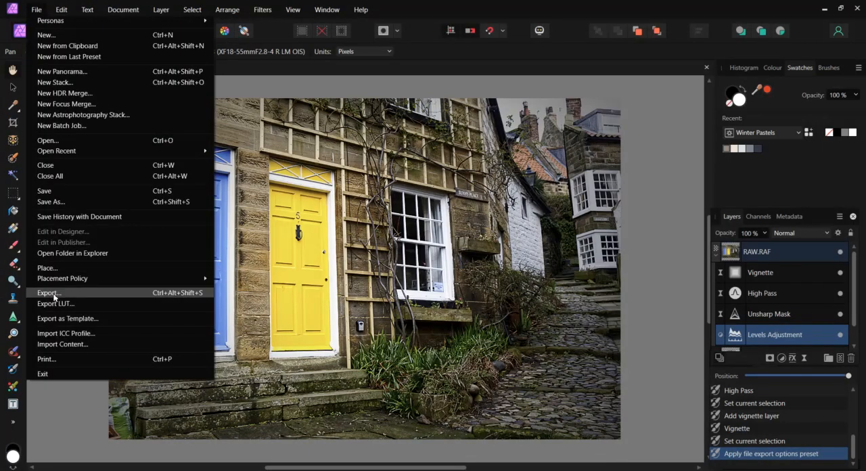
pyautogui.click(54, 296)
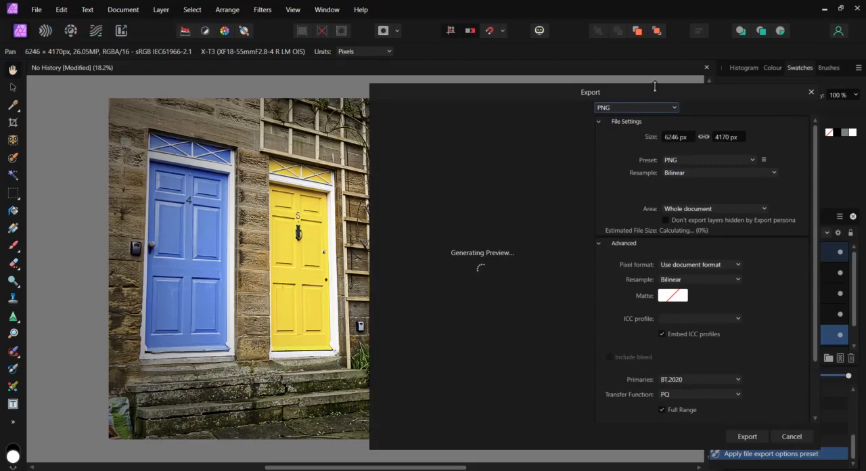
pyautogui.click(676, 110)
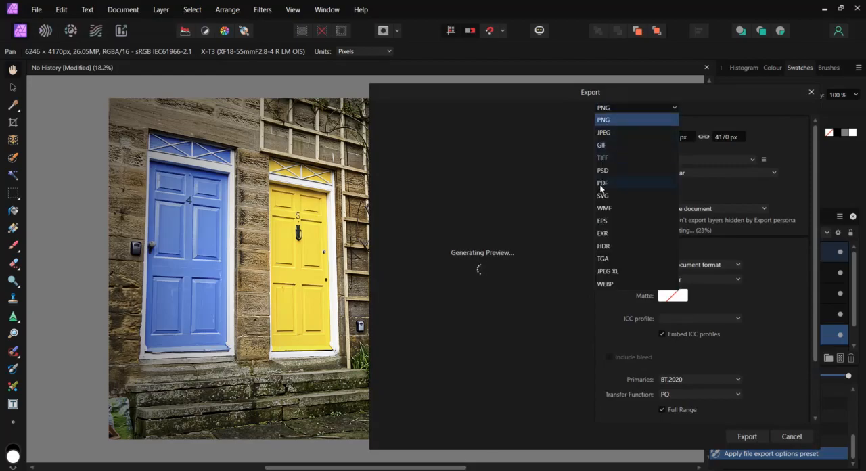
pyautogui.click(612, 134)
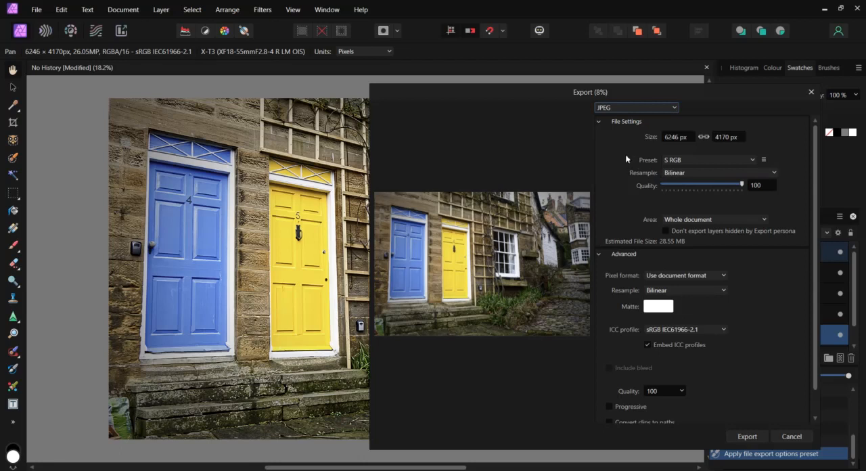
pyautogui.click(751, 161)
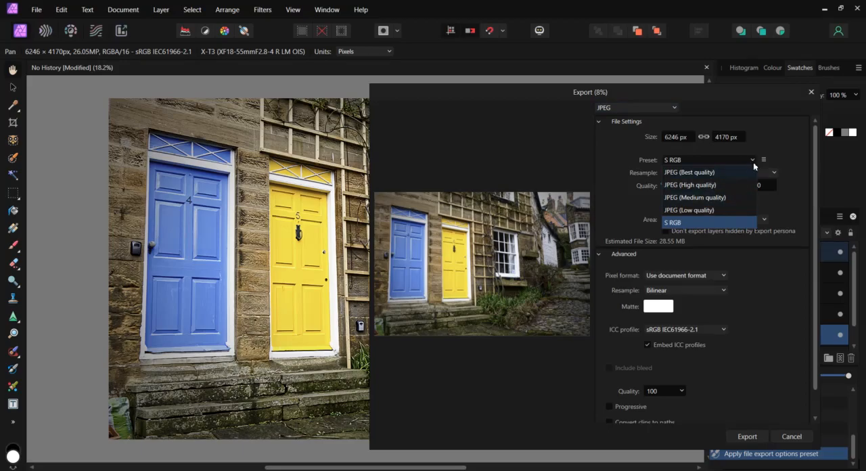
pyautogui.click(786, 148)
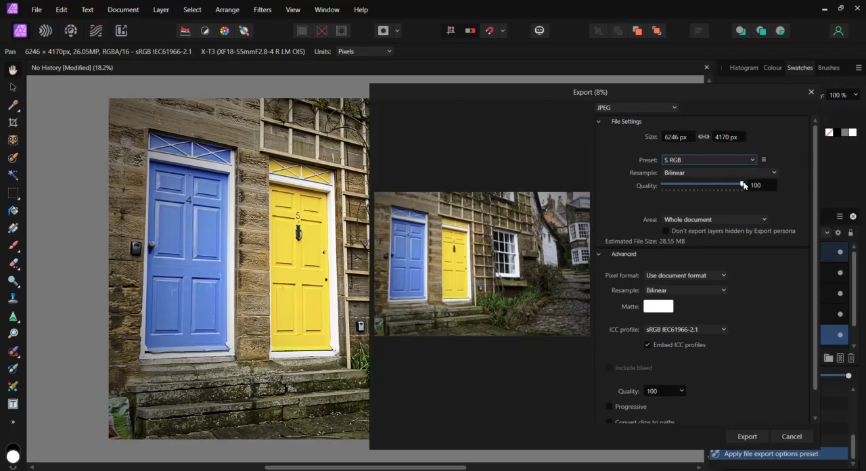
# Try a JPEG quality of 95, return it to 100, and set the resampling to Lanczos 3 Non-Separable
pyautogui.moveTo(742, 187); pyautogui.dragTo(738, 187)
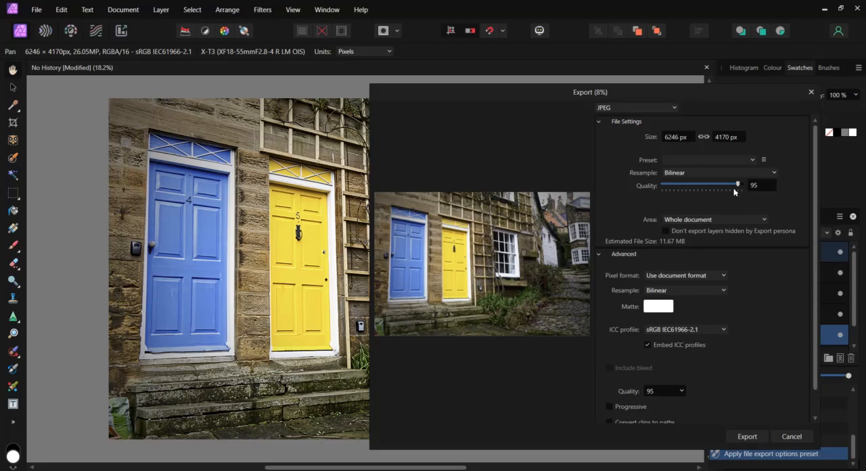
pyautogui.moveTo(739, 188); pyautogui.dragTo(745, 187)
pyautogui.click(775, 174)
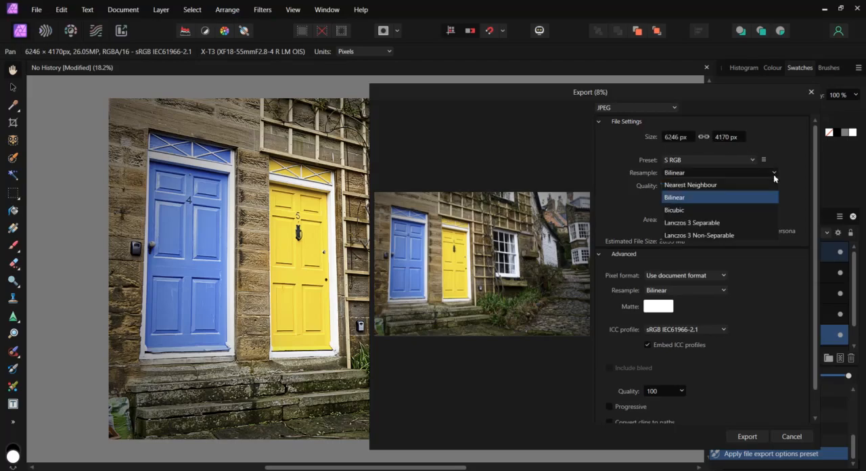
pyautogui.click(686, 236)
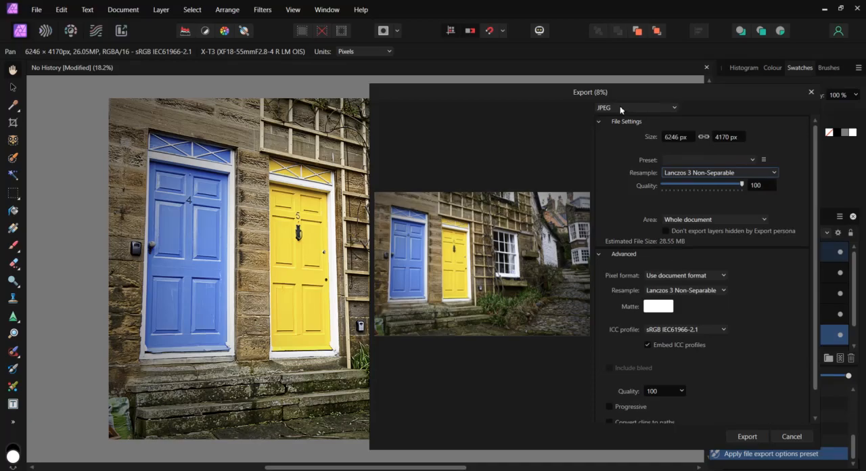
# Export the JPEG with these settings, naming the file JPG in the 8 Save Export folder
pyautogui.click(744, 437)
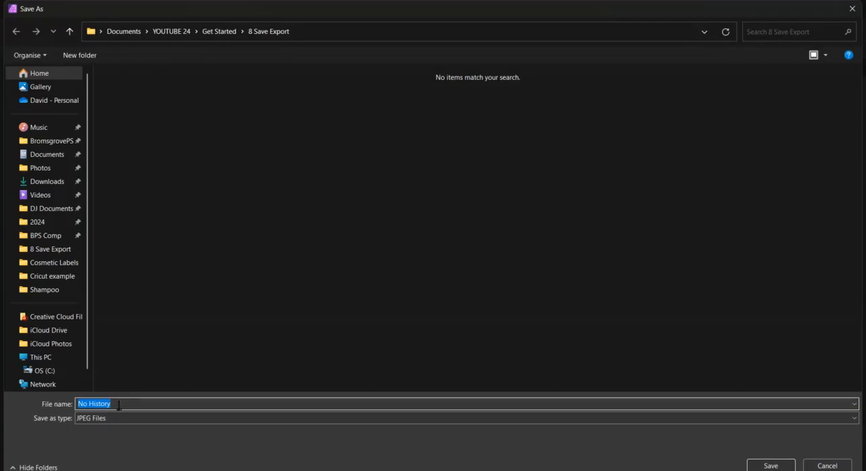
pyautogui.write('JPG')
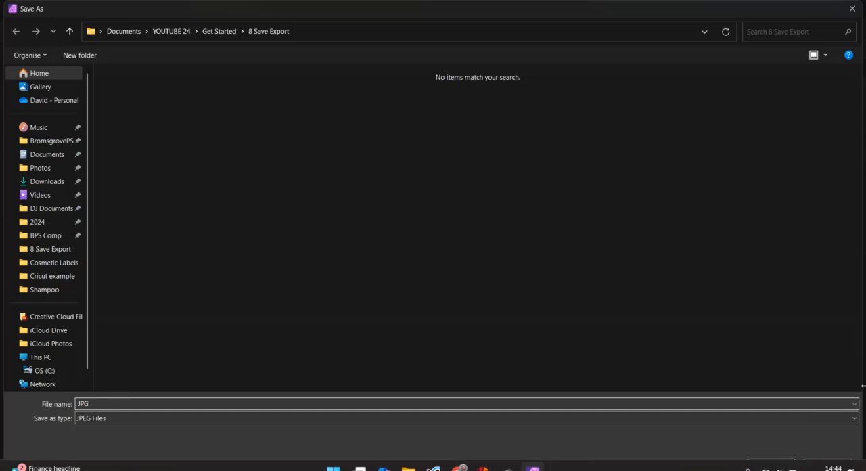
pyautogui.click(773, 465)
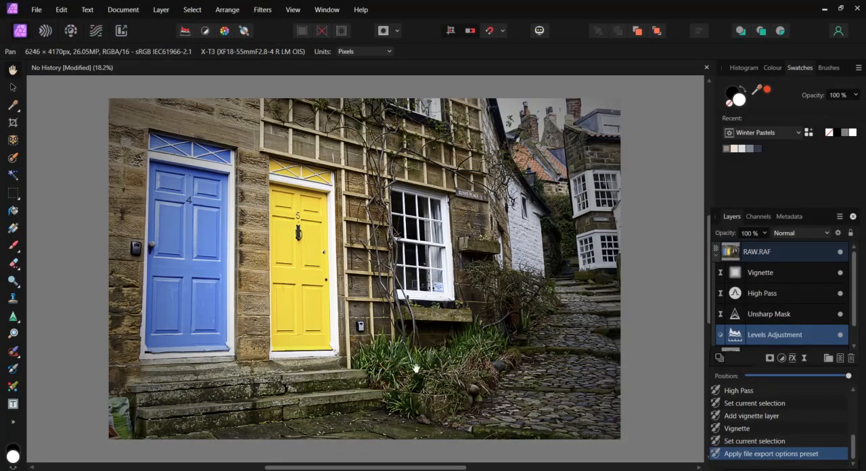
# Switch to File Explorer to check the exported files
pyautogui.click(408, 468)
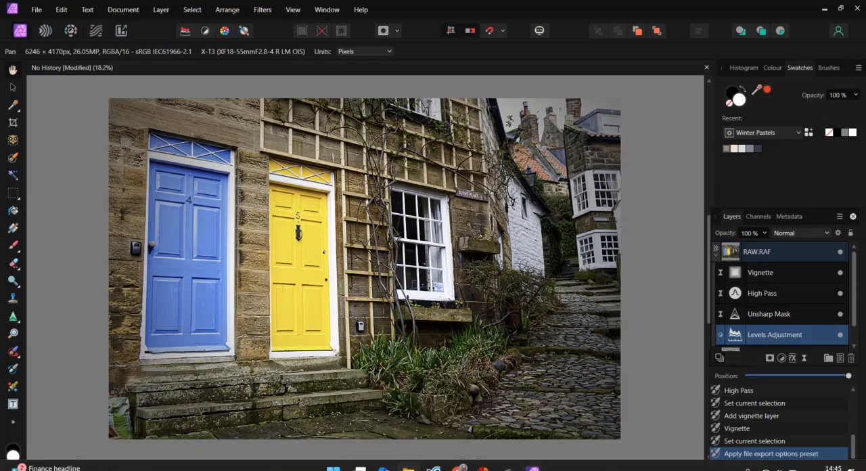